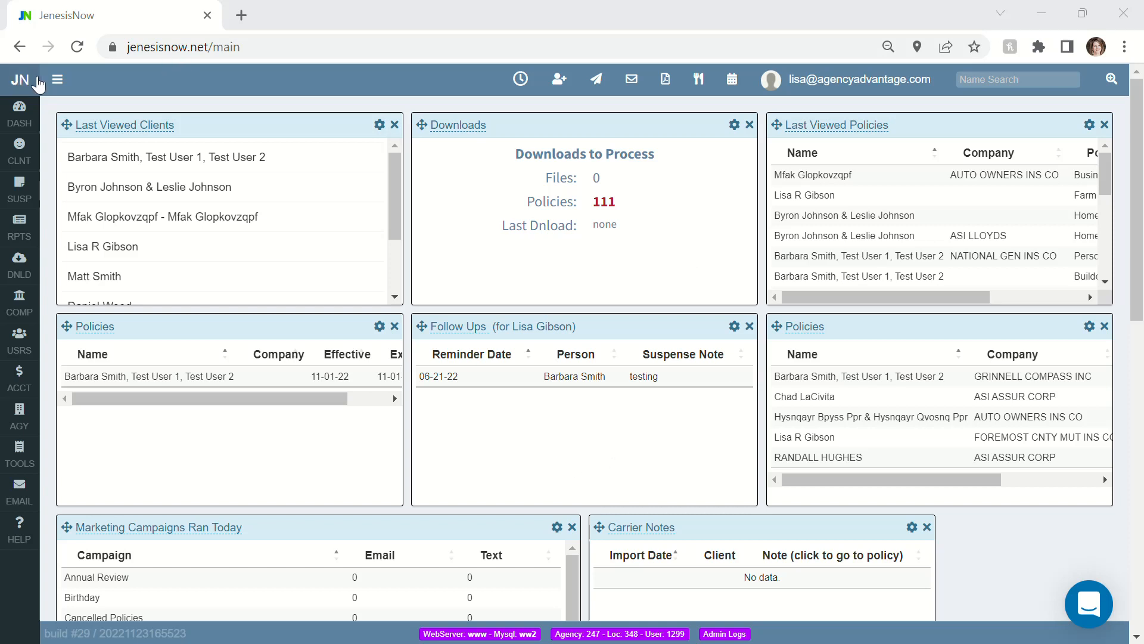
Open the Primary Payment Account's information from the agency's bank accounts
{"action": "left_click", "coordinate": [57, 82]}
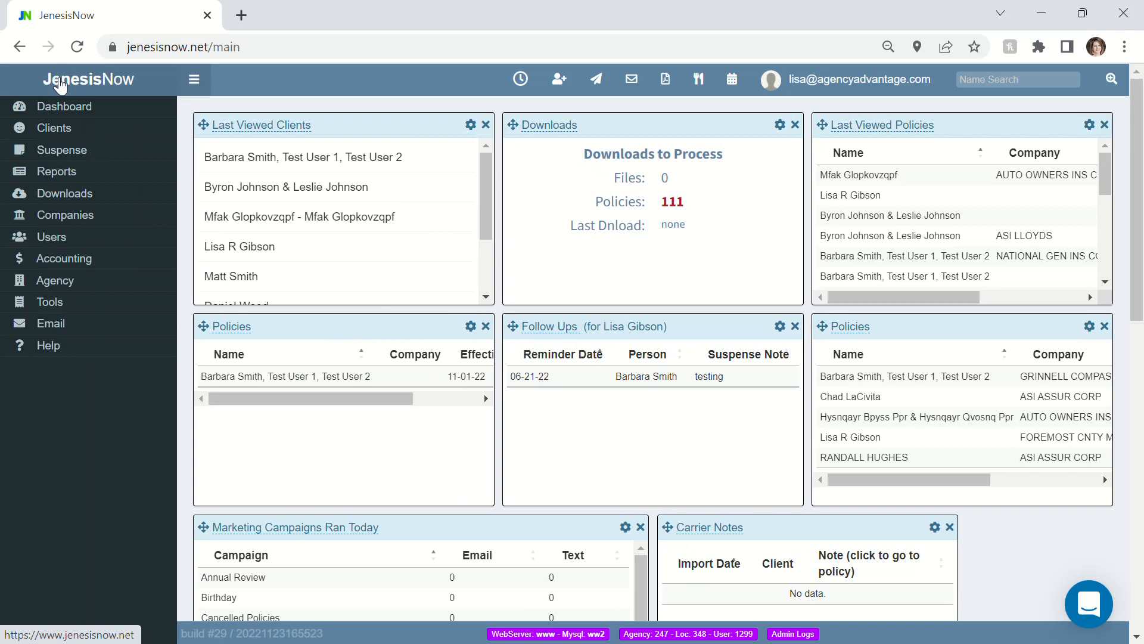
{"action": "left_click", "coordinate": [57, 260]}
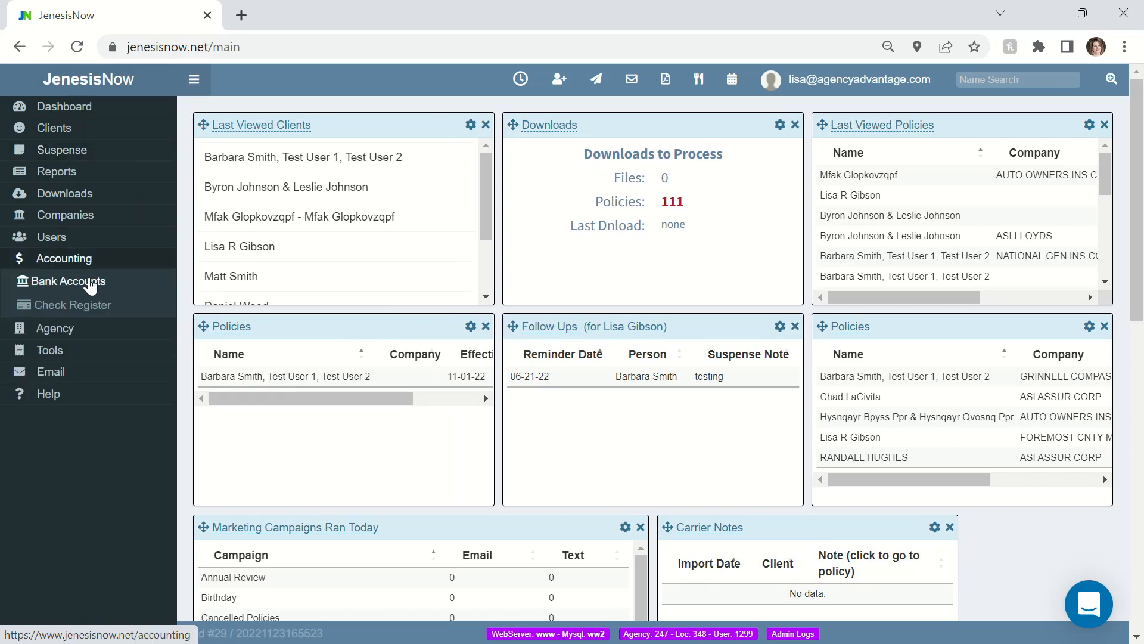
{"action": "left_click", "coordinate": [104, 293]}
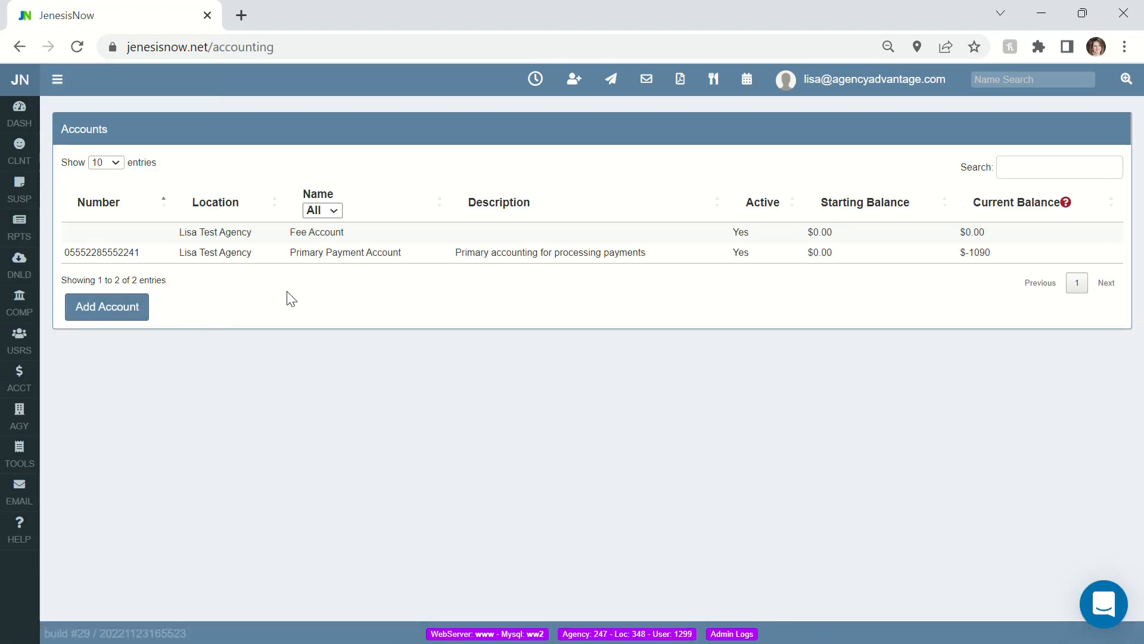
{"action": "left_click", "coordinate": [444, 258]}
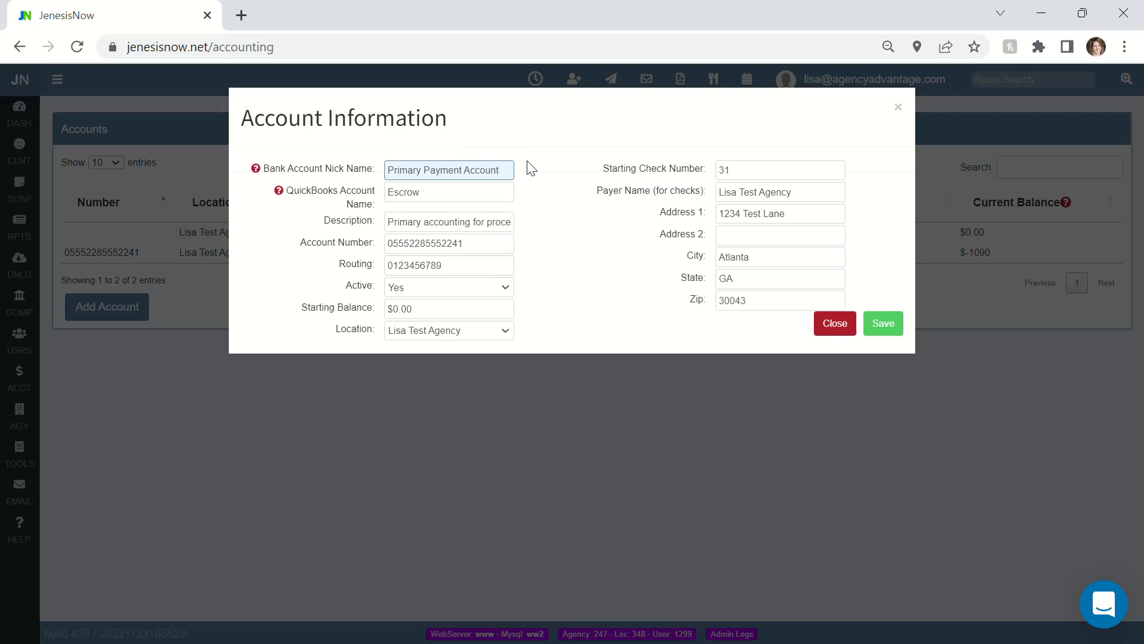
Review the account's QuickBooks name, account number, starting check number, starting balance and location options, and save the account information
{"action": "left_click", "coordinate": [487, 192]}
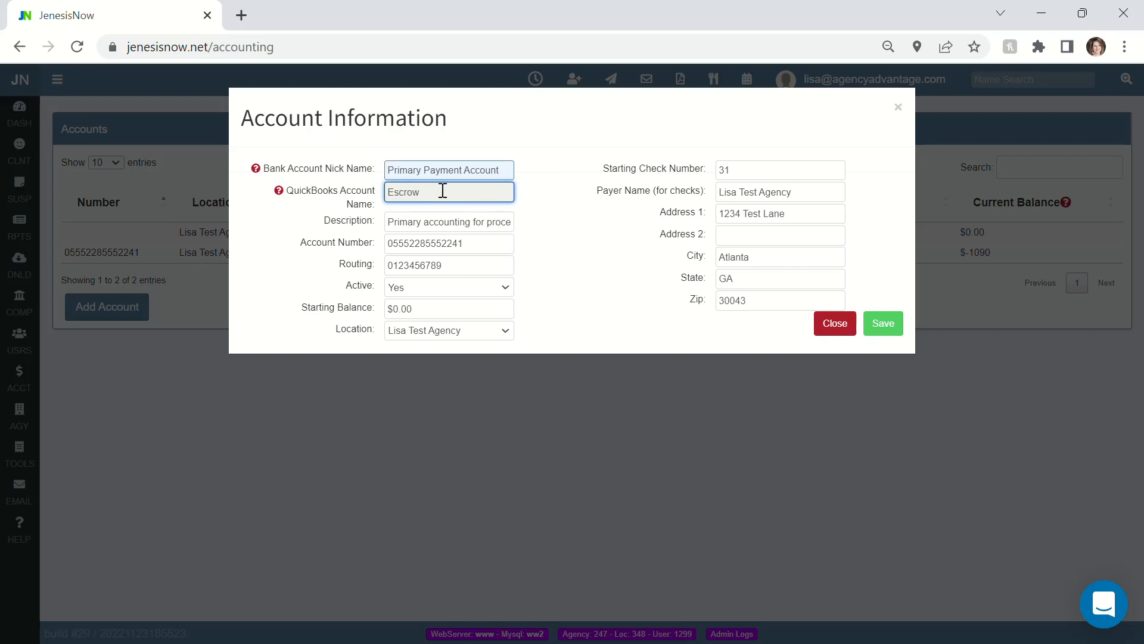
{"action": "left_click", "coordinate": [456, 244]}
{"action": "left_click", "coordinate": [745, 171]}
{"action": "left_click", "coordinate": [548, 221]}
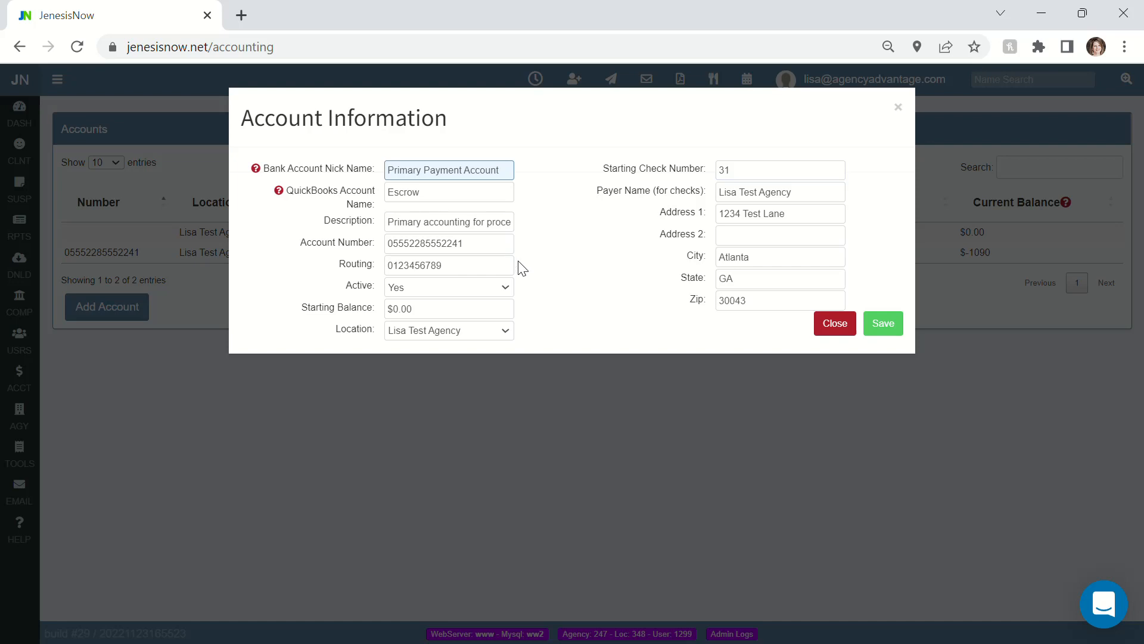
{"action": "left_click", "coordinate": [512, 309]}
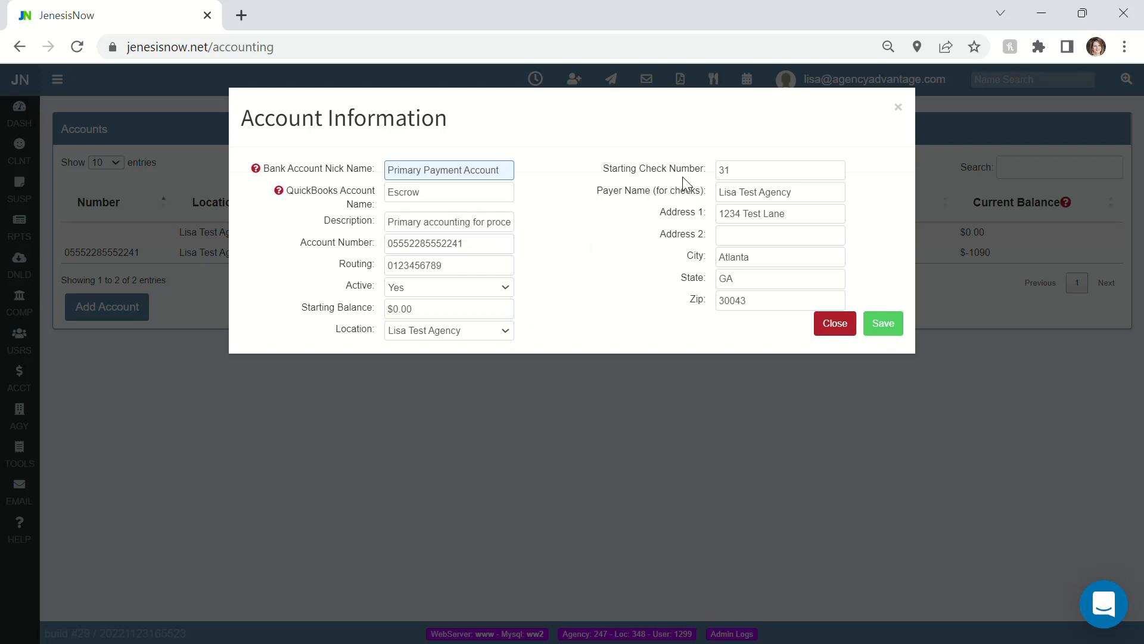
{"action": "left_click", "coordinate": [506, 334]}
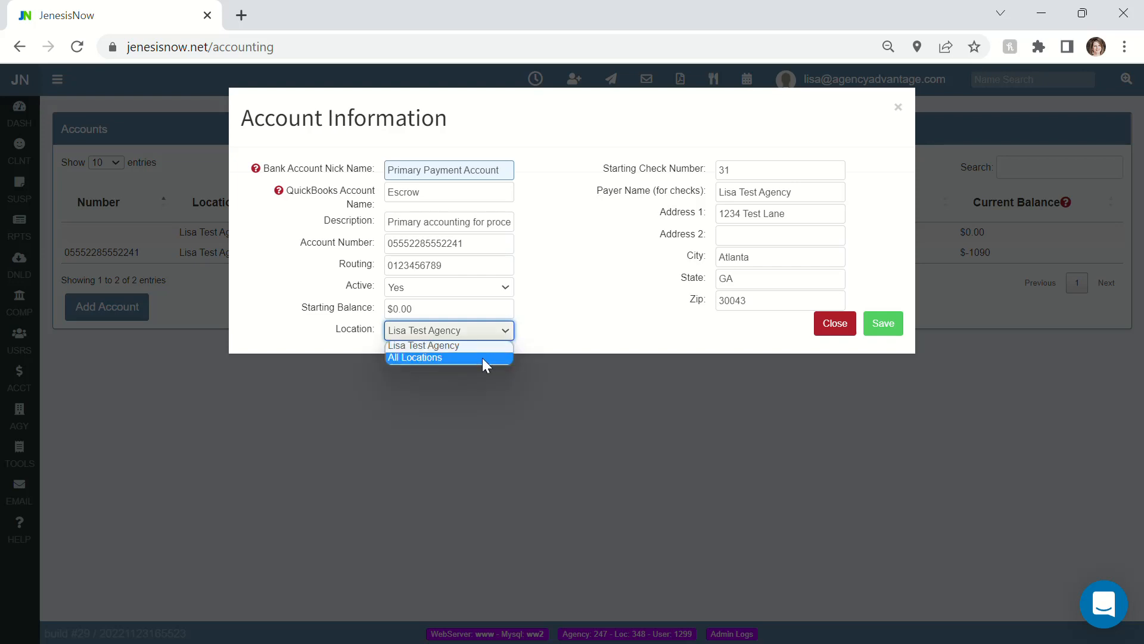
{"action": "left_click", "coordinate": [668, 315]}
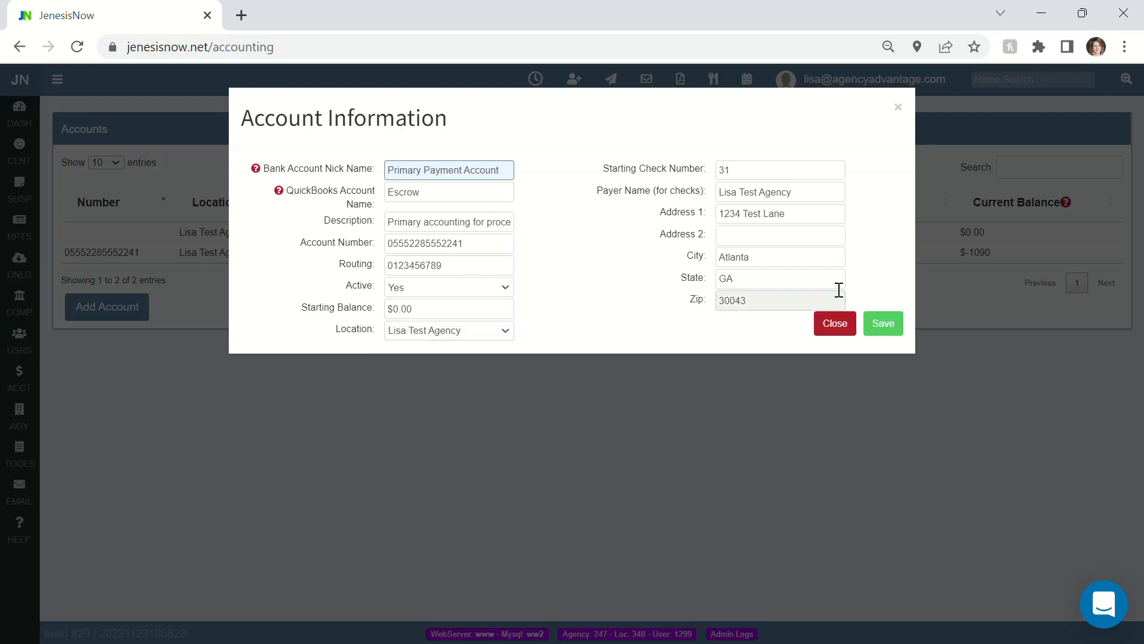
{"action": "left_click", "coordinate": [887, 324]}
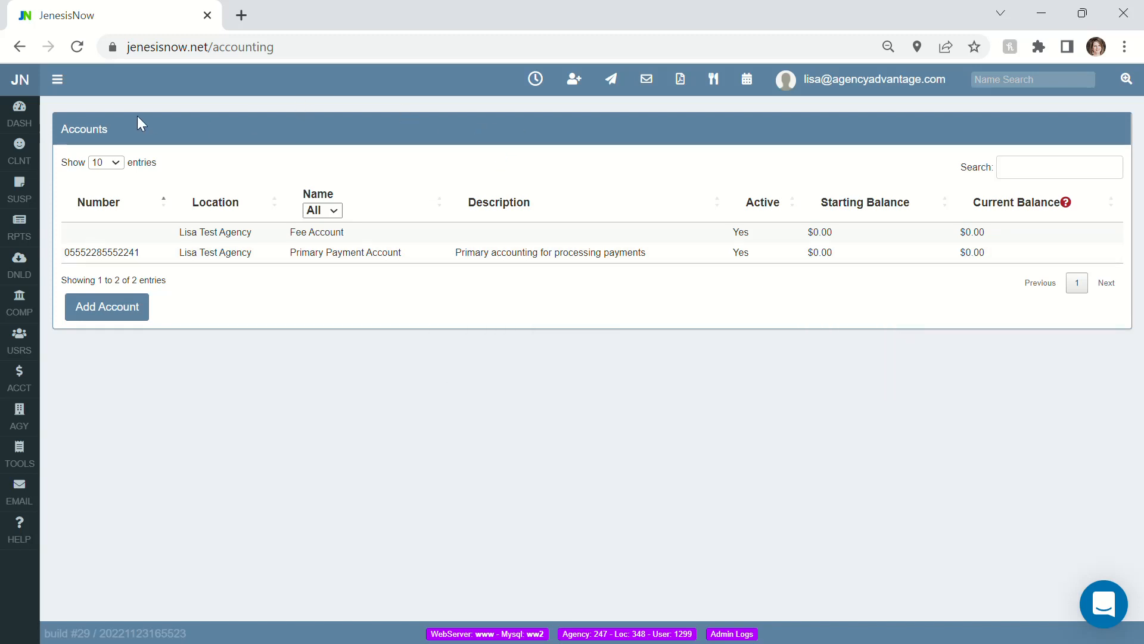
Open the FOREMOST CNTY MUT INS CO record from the list of all companies
{"action": "left_click", "coordinate": [56, 79]}
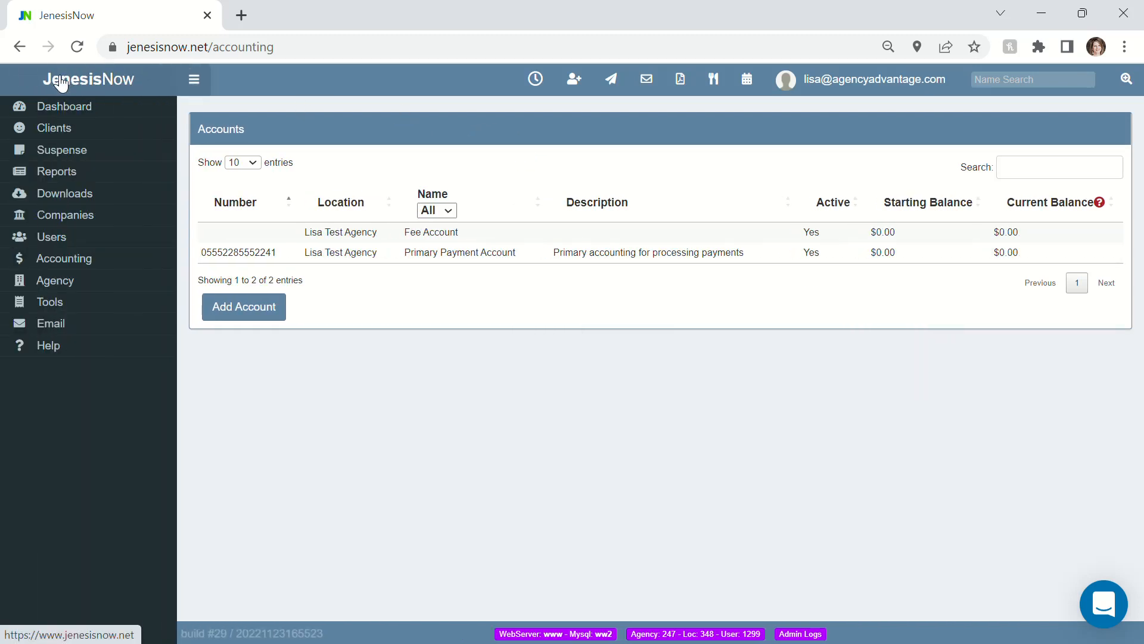
{"action": "left_click", "coordinate": [62, 215]}
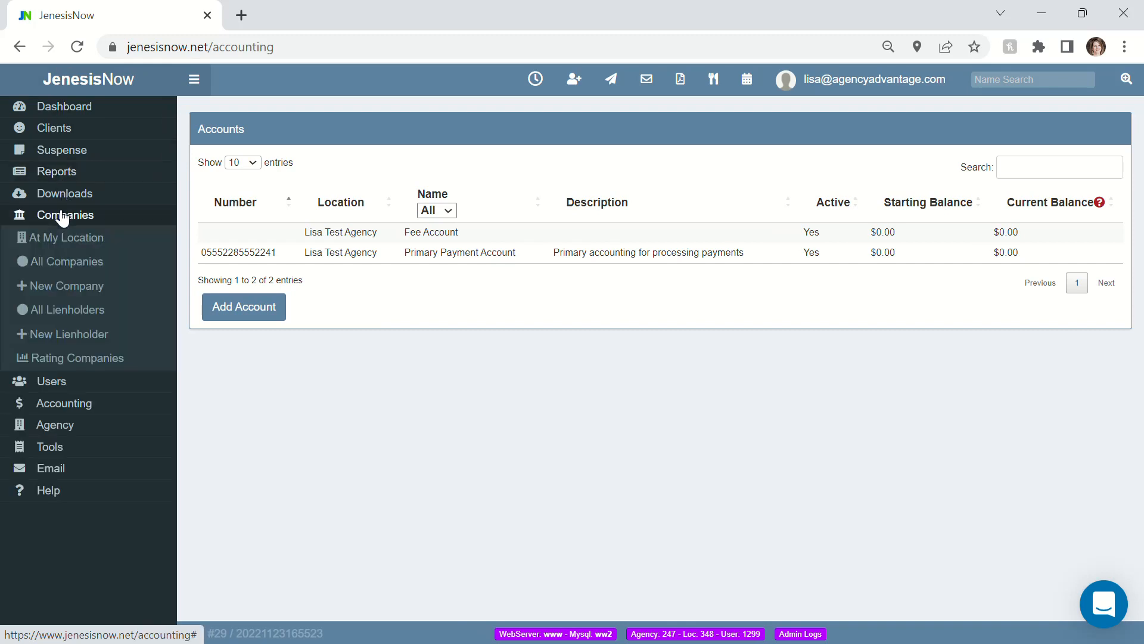
{"action": "left_click", "coordinate": [72, 260]}
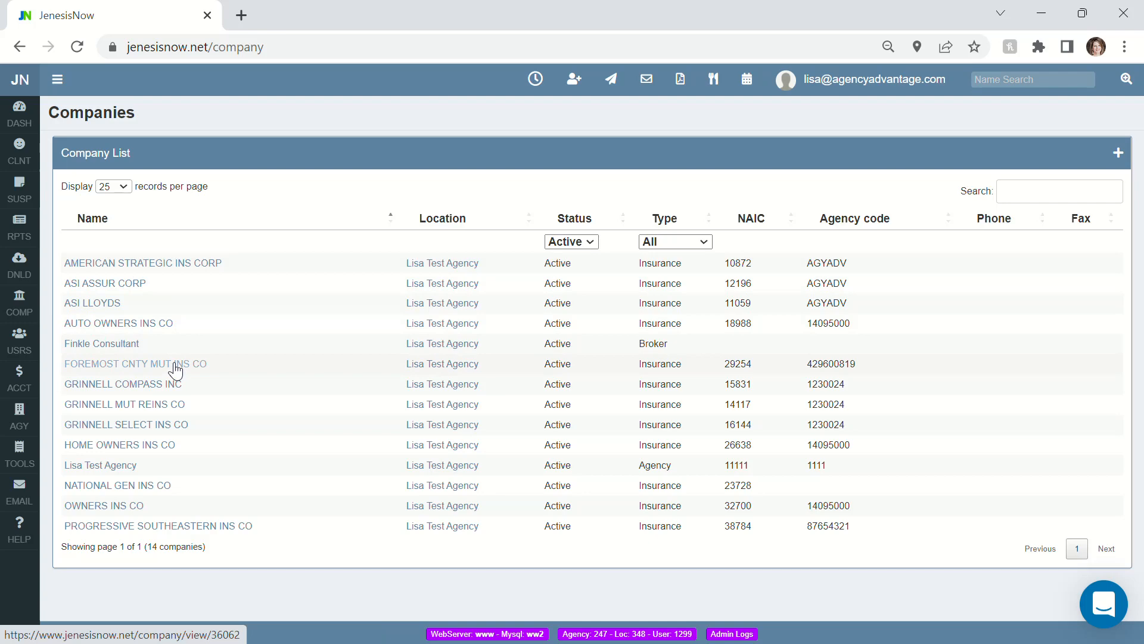
{"action": "left_click", "coordinate": [175, 370]}
Examine the company's Batch Receipts option under Accounting - Receipt Processing, and return to the company list
{"action": "left_click", "coordinate": [345, 429]}
{"action": "scroll", "coordinate": [343, 420], "scroll_direction": "down", "scroll_amount": 5}
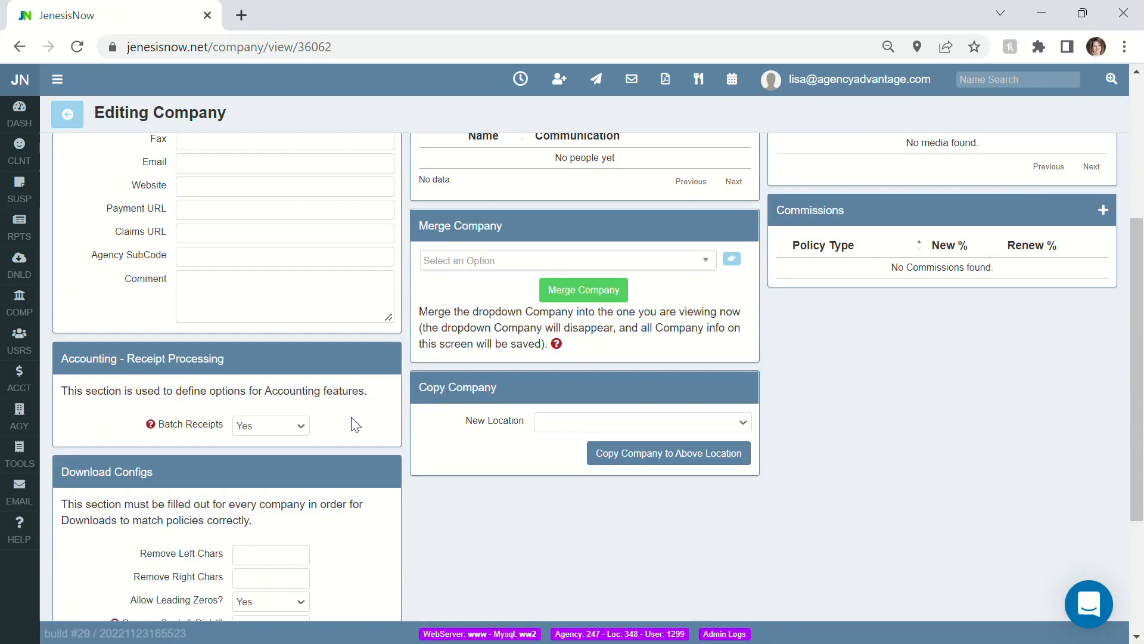
{"action": "scroll", "coordinate": [364, 423], "scroll_direction": "down", "scroll_amount": 4}
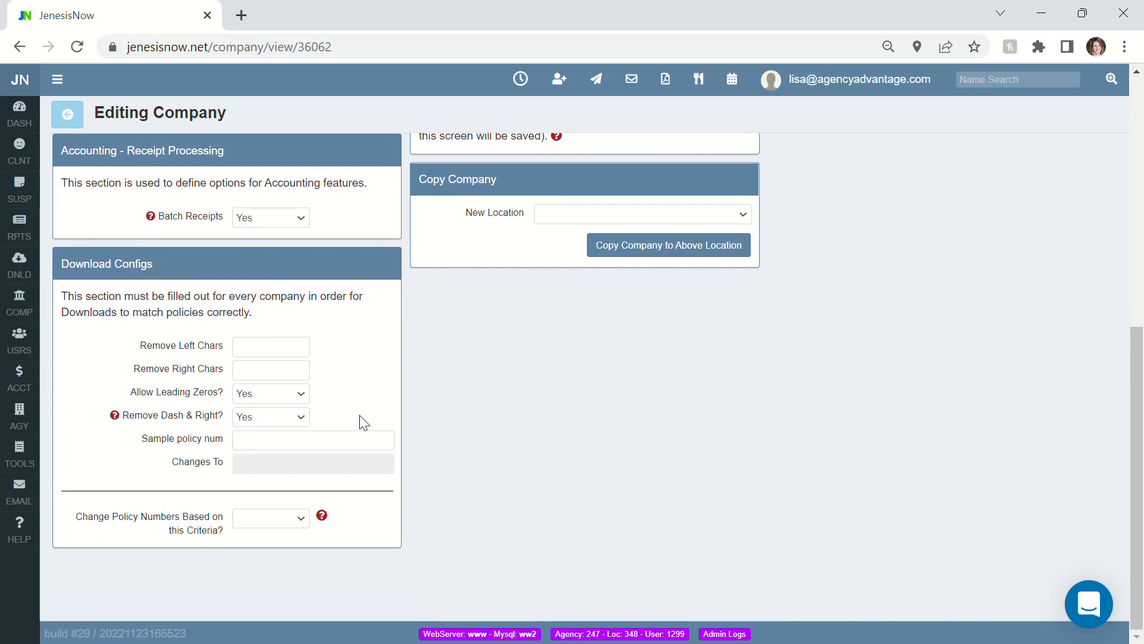
{"action": "scroll", "coordinate": [364, 423], "scroll_direction": "up", "scroll_amount": 2}
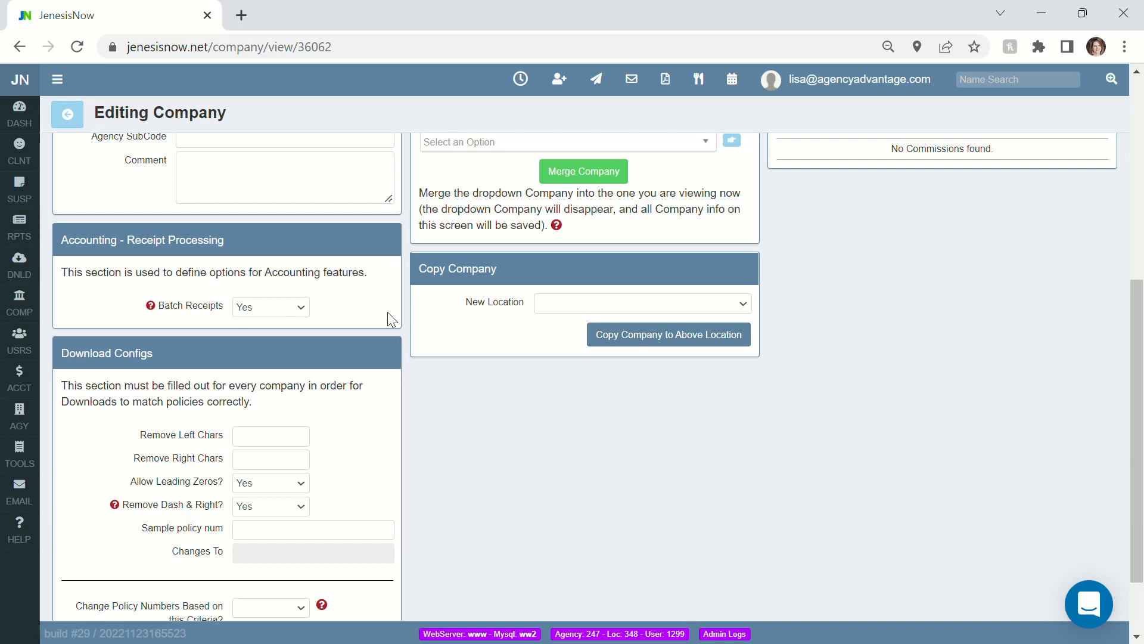
{"action": "left_click", "coordinate": [300, 307]}
{"action": "left_click", "coordinate": [79, 122]}
Open the agency's location from all locations and examine the main and sub account settings for its payment types
{"action": "left_click", "coordinate": [69, 89]}
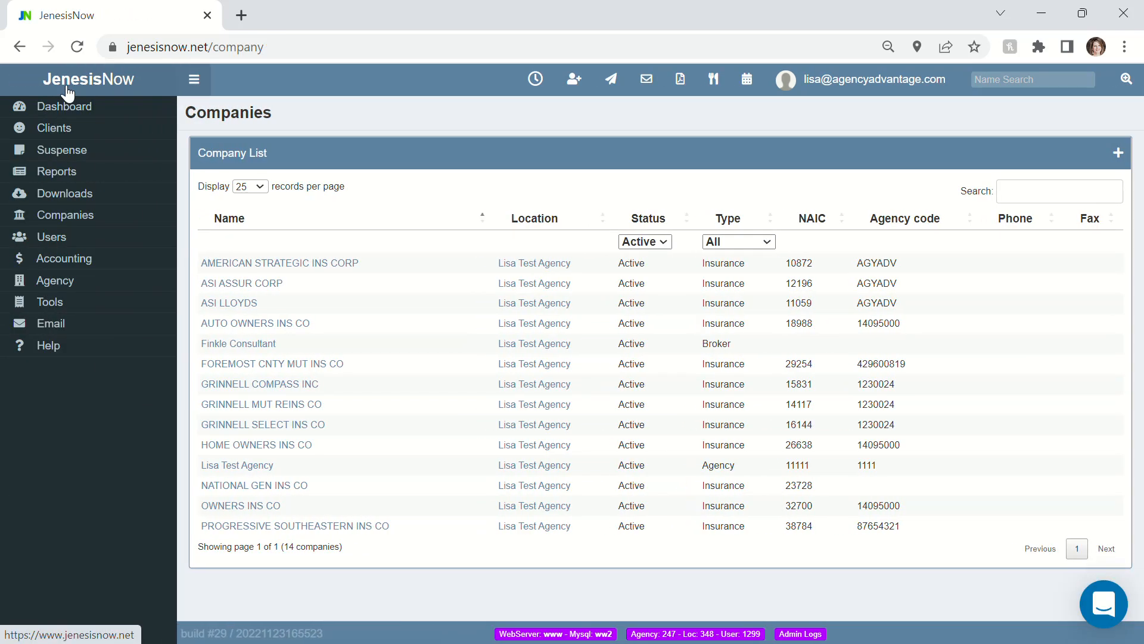
{"action": "left_click", "coordinate": [78, 281]}
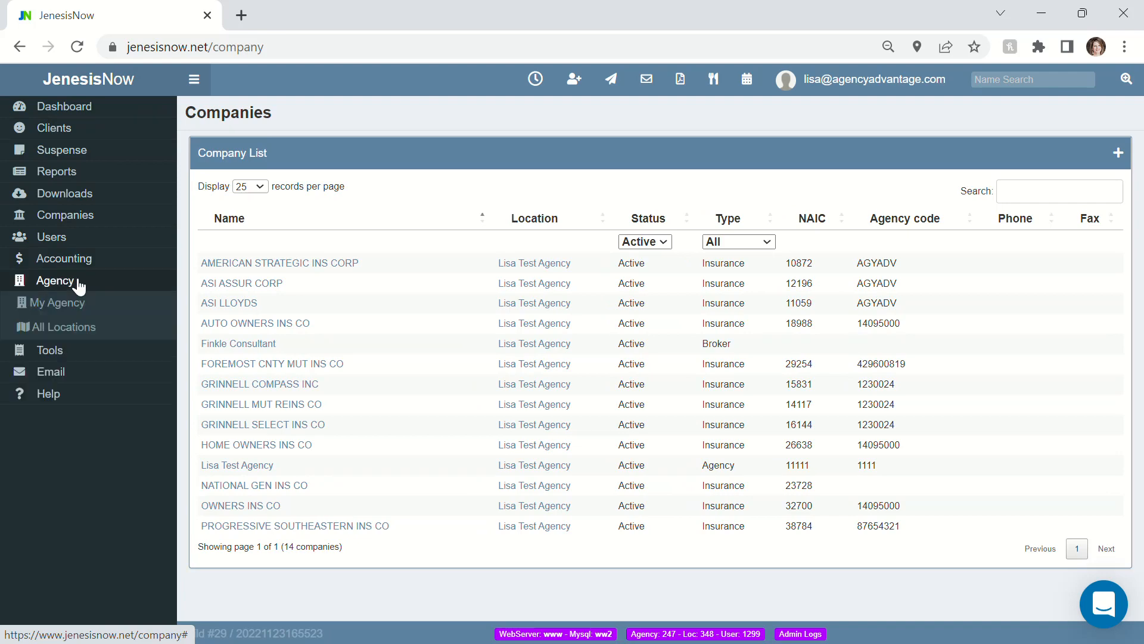
{"action": "left_click", "coordinate": [90, 328]}
{"action": "left_click", "coordinate": [326, 241]}
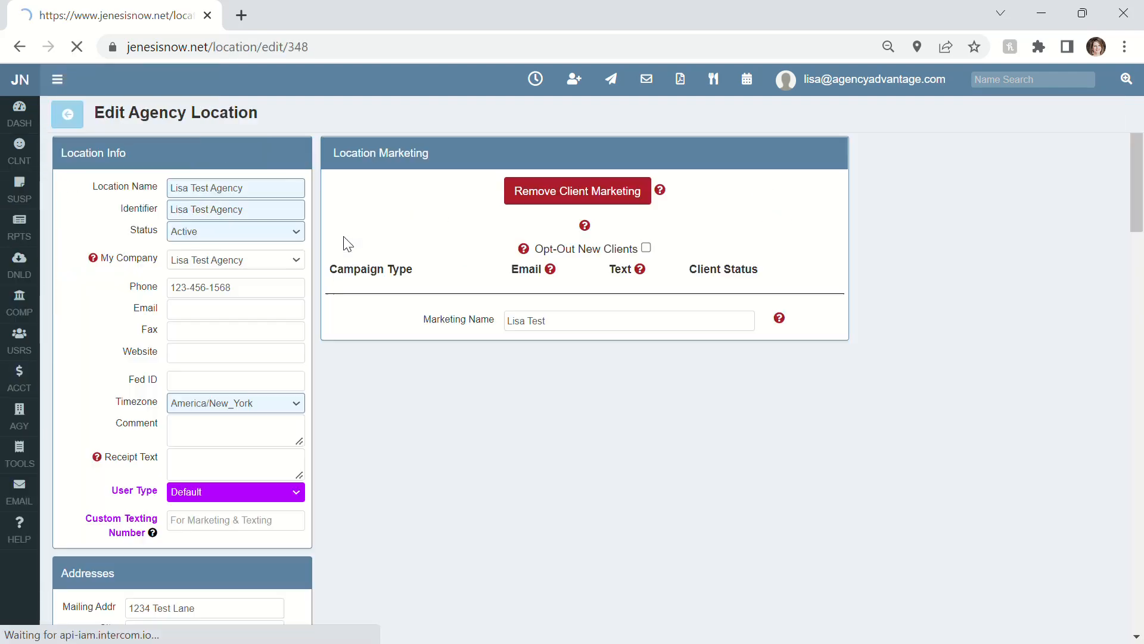
{"action": "scroll", "coordinate": [650, 486], "scroll_direction": "down", "scroll_amount": 15}
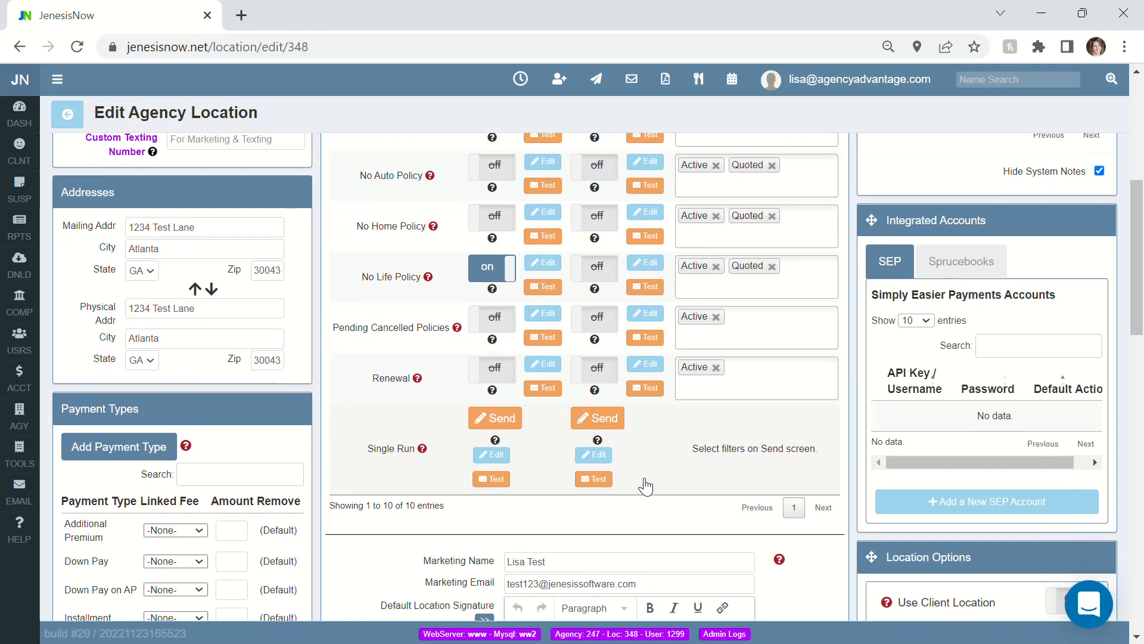
{"action": "scroll", "coordinate": [654, 484], "scroll_direction": "down", "scroll_amount": 3}
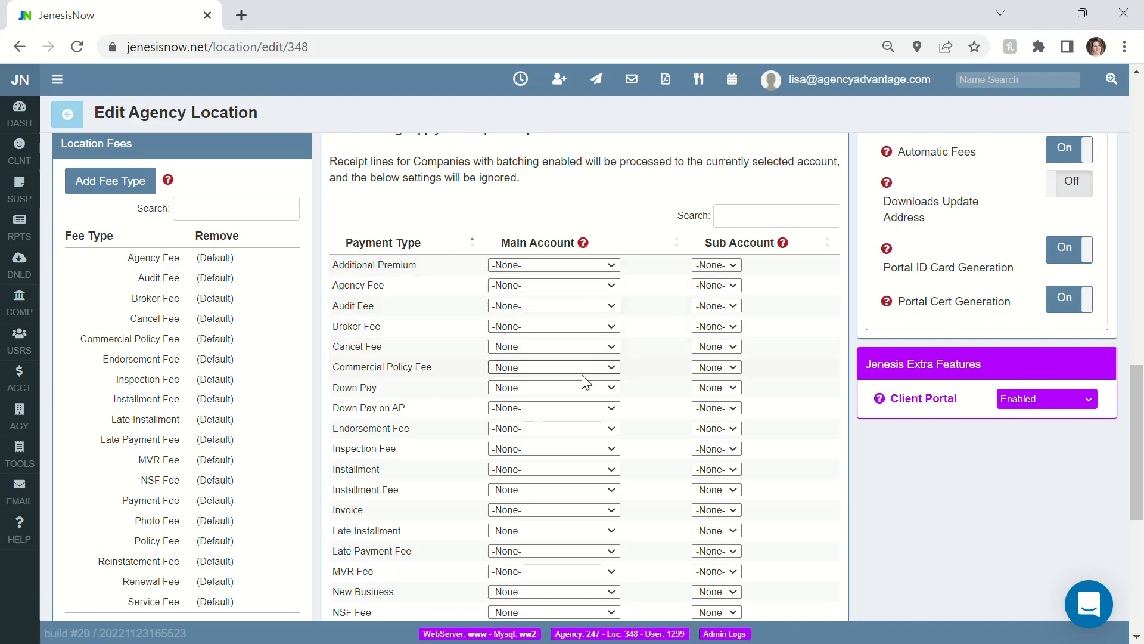
{"action": "scroll", "coordinate": [582, 377], "scroll_direction": "up", "scroll_amount": 12}
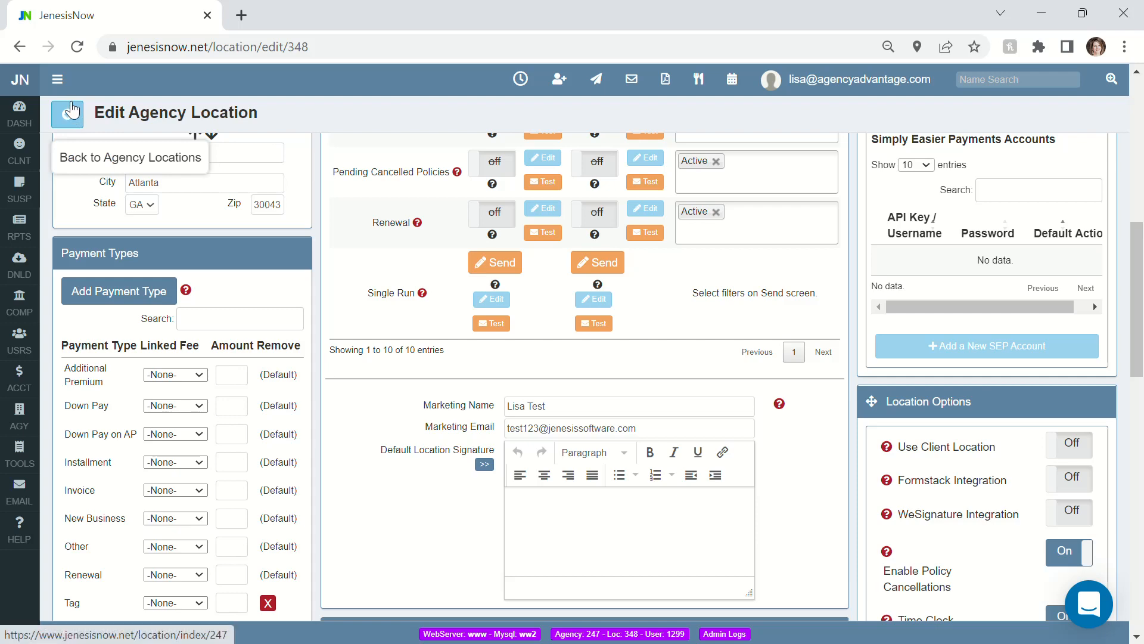
Open the check register, set the From date to 11-18-2022 and process receipts for the current location
{"action": "mouse_move", "coordinate": [42, 255]}
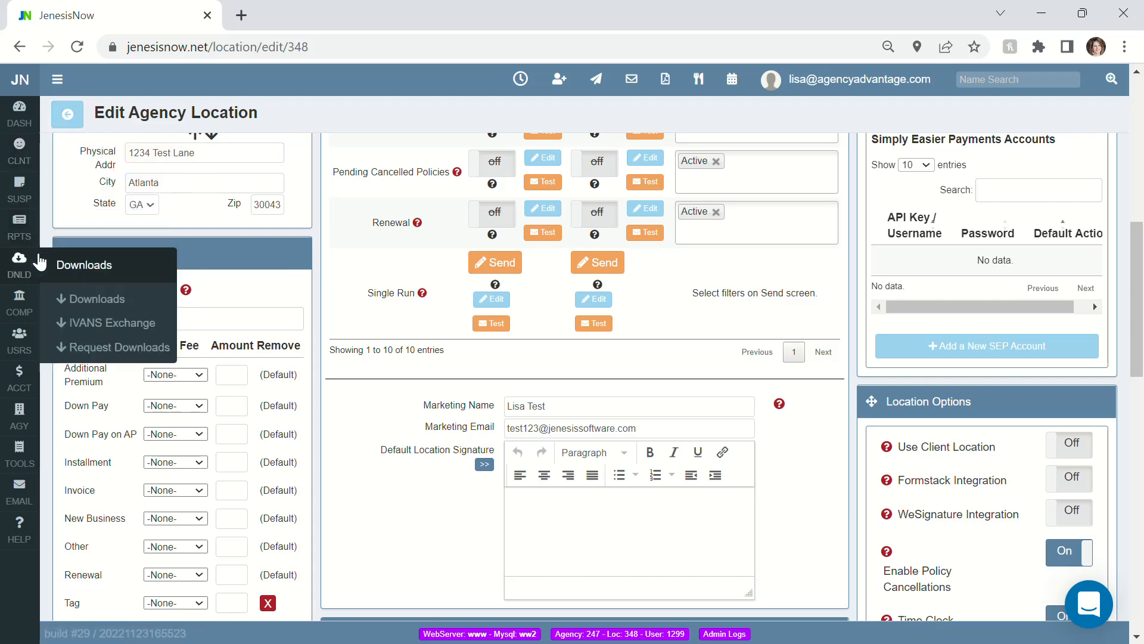
{"action": "mouse_move", "coordinate": [24, 386]}
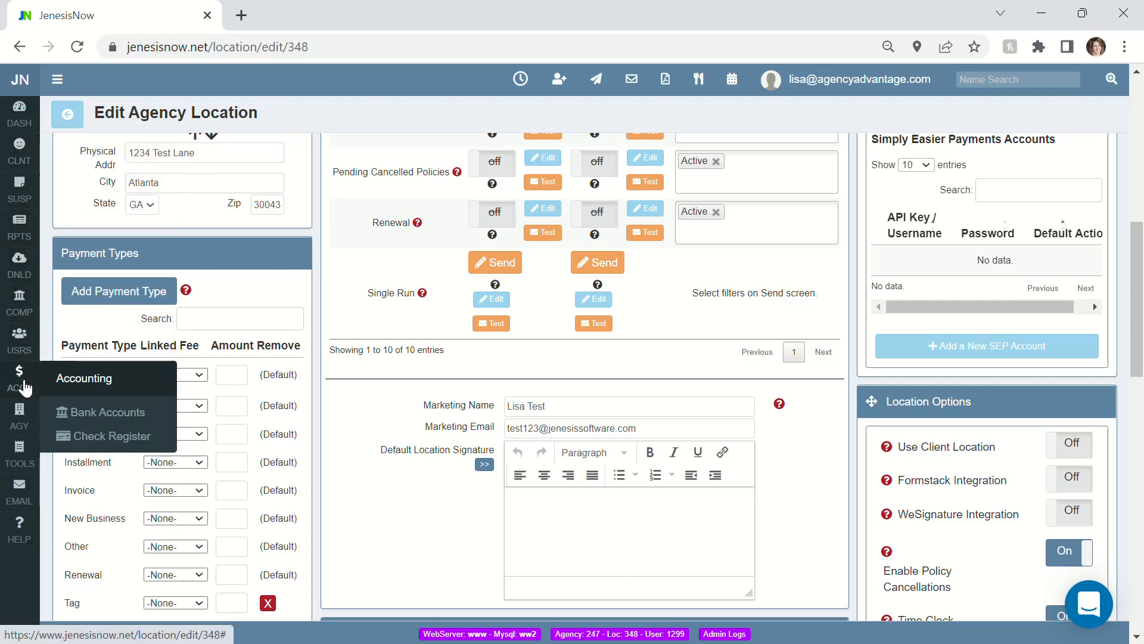
{"action": "left_click", "coordinate": [89, 438]}
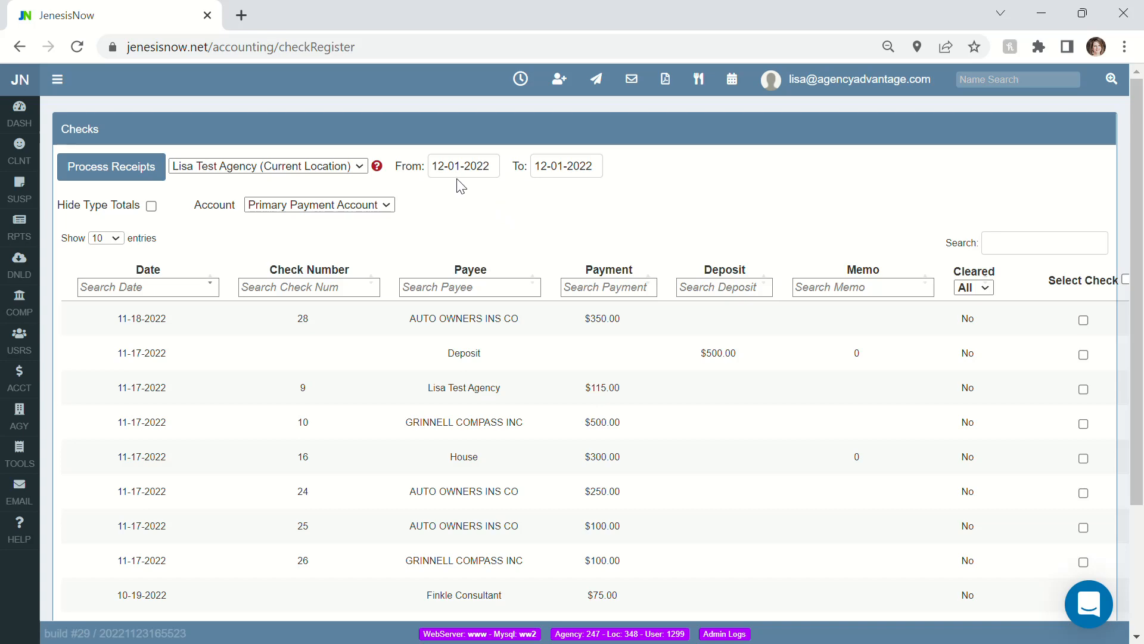
{"action": "left_click", "coordinate": [441, 165]}
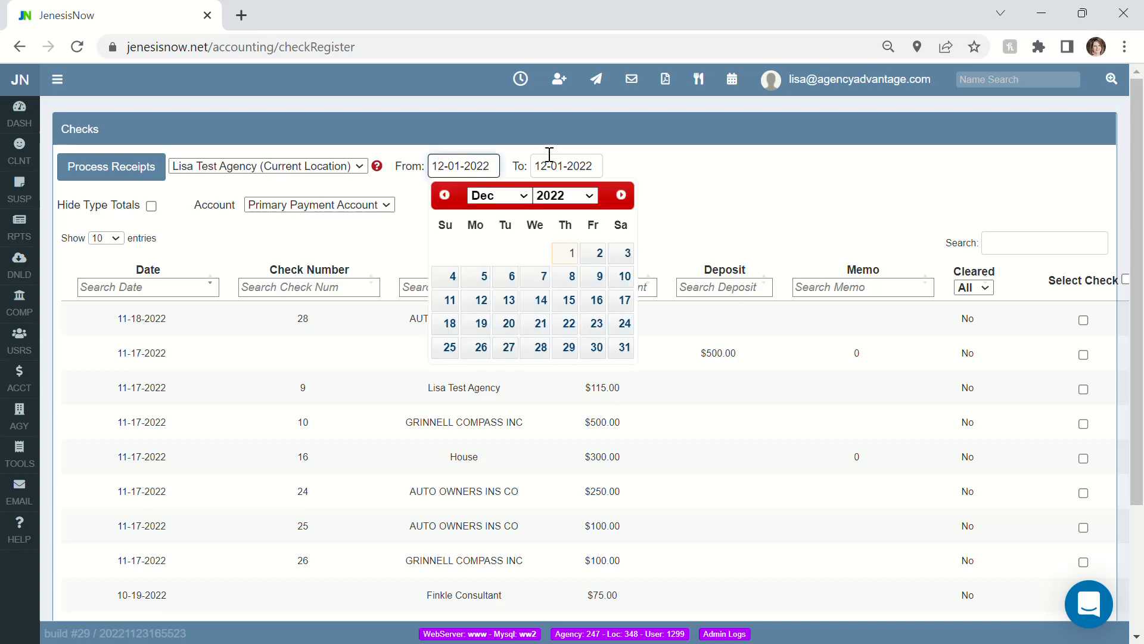
{"action": "left_click", "coordinate": [455, 198]}
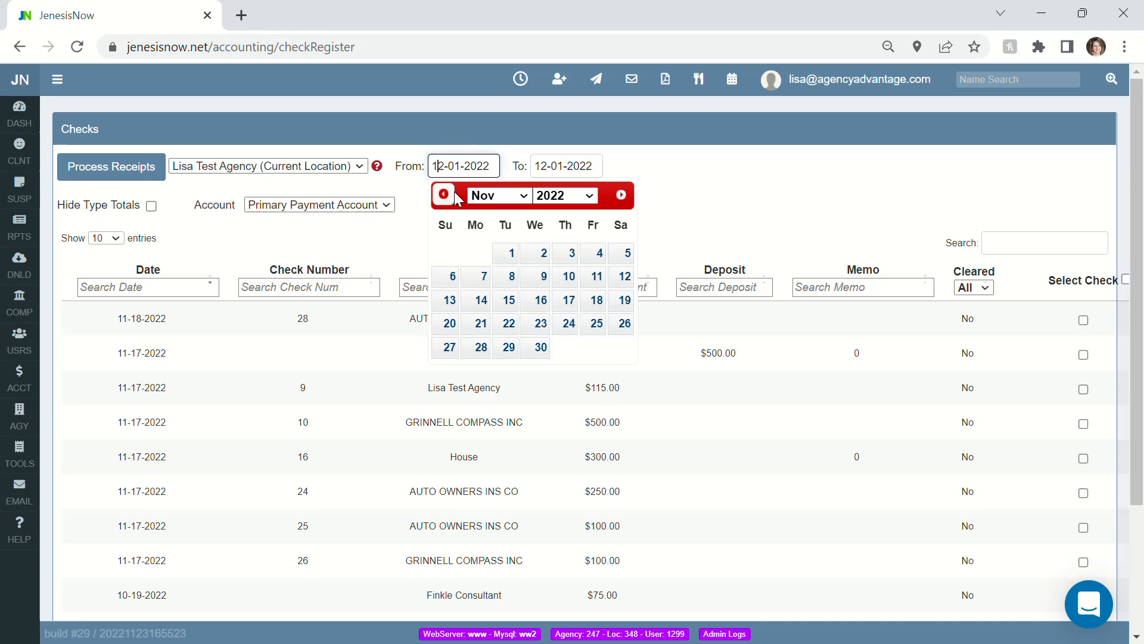
{"action": "left_click", "coordinate": [590, 301]}
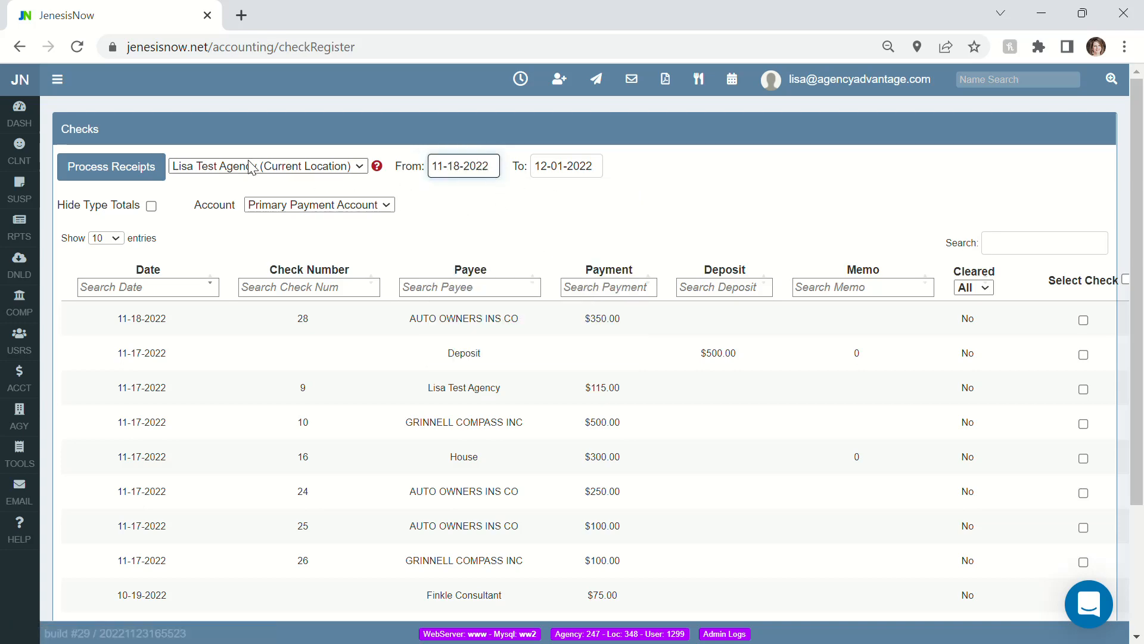
{"action": "left_click", "coordinate": [138, 178]}
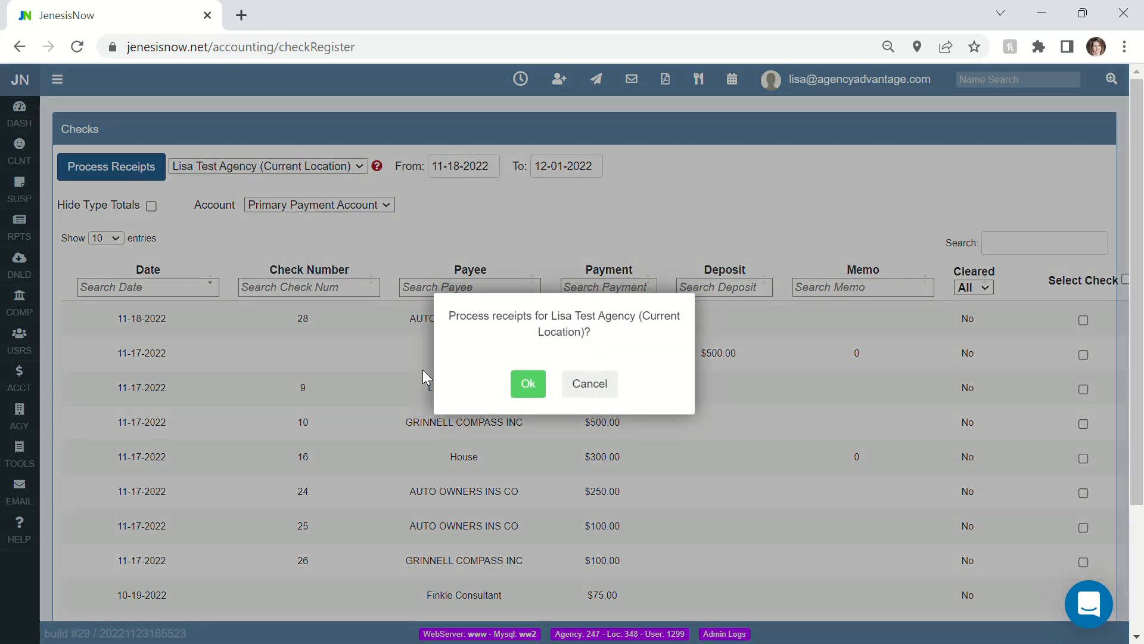
{"action": "left_click", "coordinate": [528, 385]}
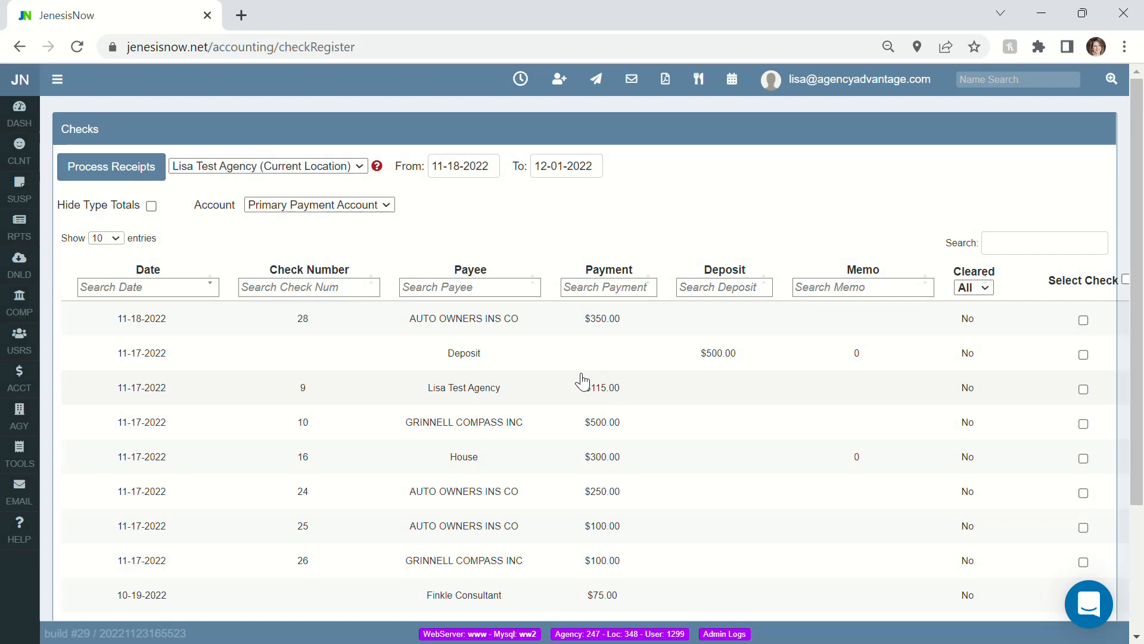
Review the check register, select check 28 to AUTO OWNERS INS CO and view the actions available for selected checks
{"action": "scroll", "coordinate": [933, 437], "scroll_direction": "down", "scroll_amount": 3}
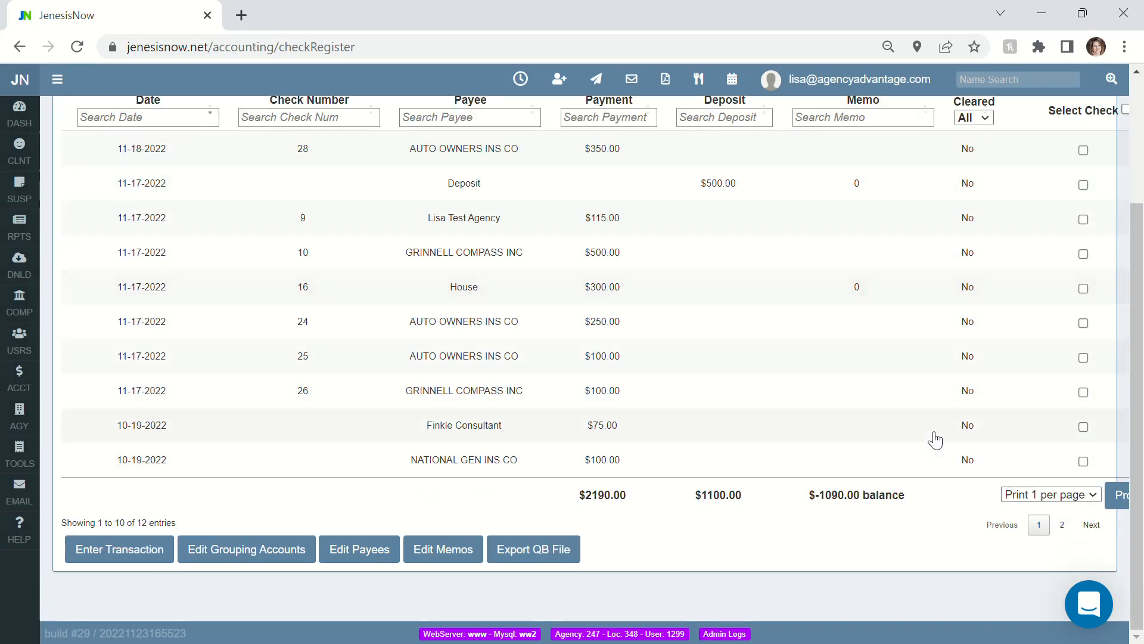
{"action": "scroll", "coordinate": [934, 439], "scroll_direction": "up", "scroll_amount": 3}
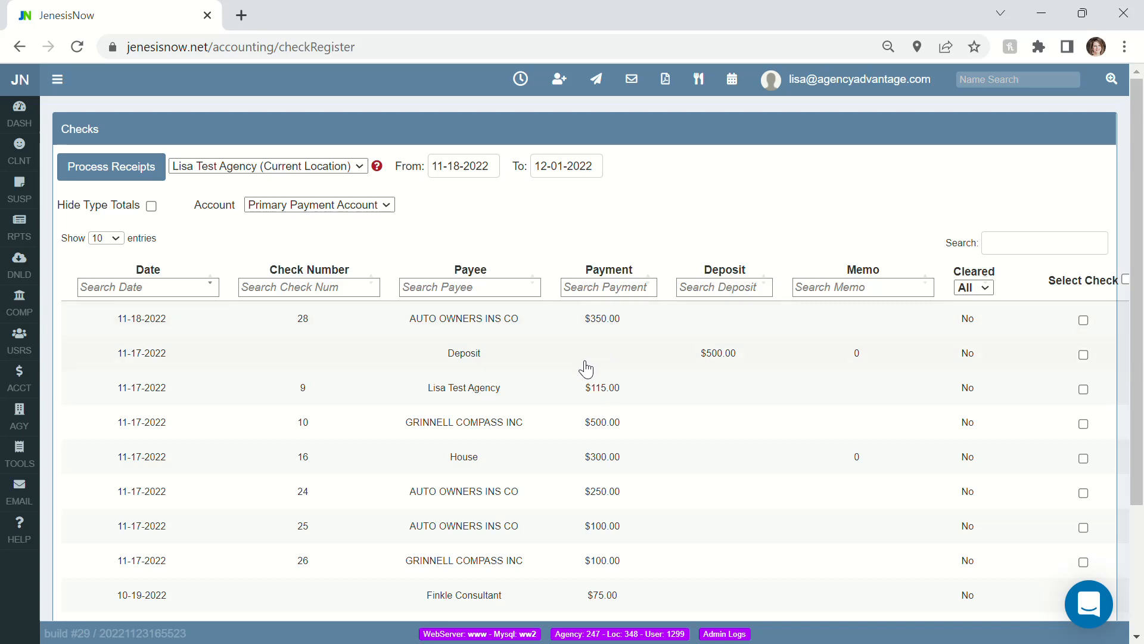
{"action": "scroll", "coordinate": [596, 375], "scroll_direction": "down", "scroll_amount": 3}
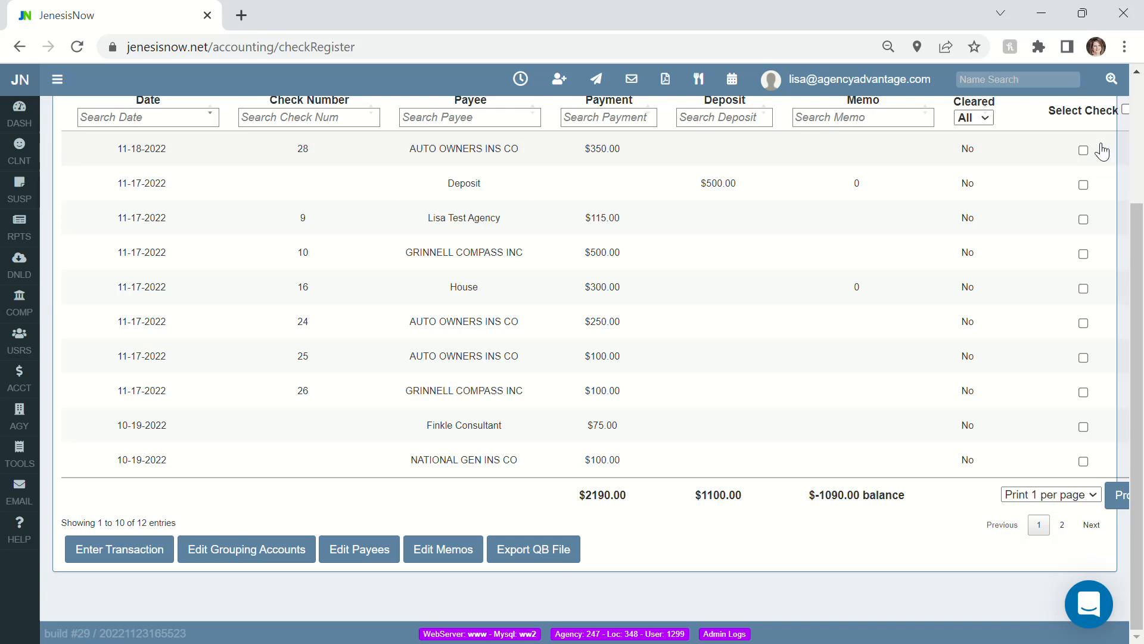
{"action": "left_click", "coordinate": [1084, 152]}
{"action": "left_click", "coordinate": [1092, 497]}
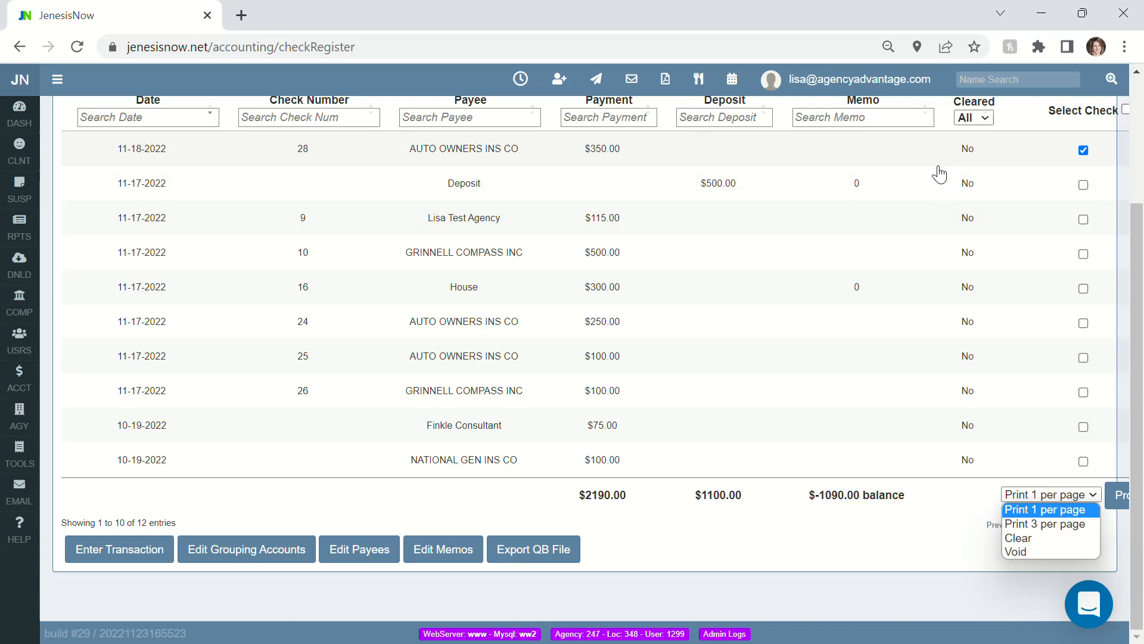
{"action": "left_click", "coordinate": [930, 150]}
Set Cleared to Yes for check 28 to AUTO OWNERS INS CO and save the updated check
{"action": "left_click", "coordinate": [931, 146]}
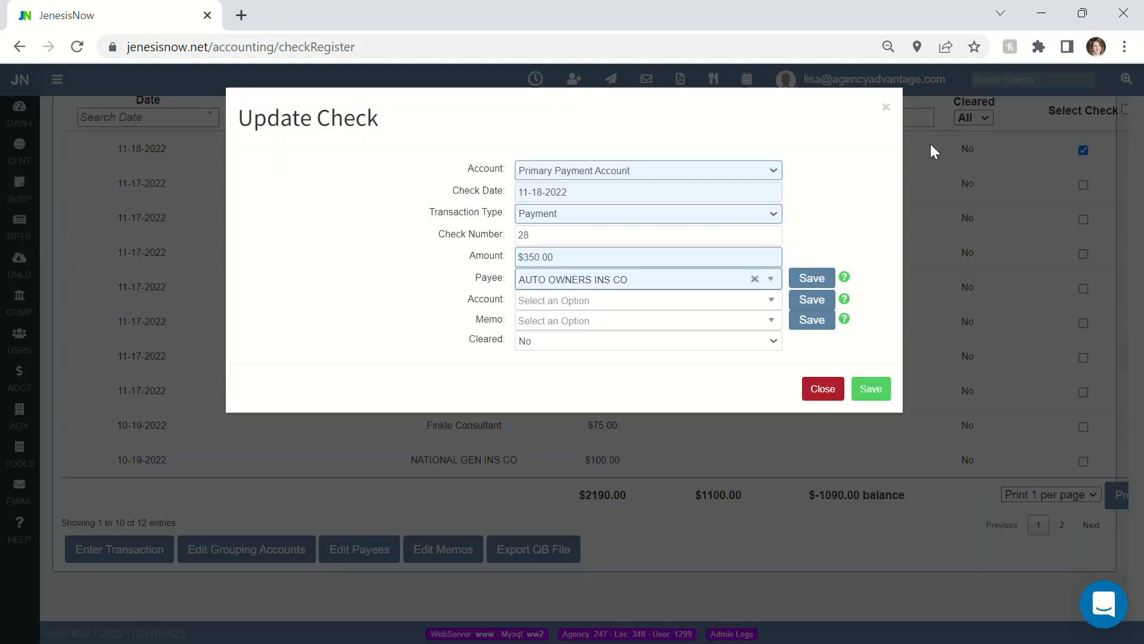
{"action": "left_click", "coordinate": [752, 334]}
{"action": "left_click", "coordinate": [744, 361]}
{"action": "left_click", "coordinate": [487, 349]}
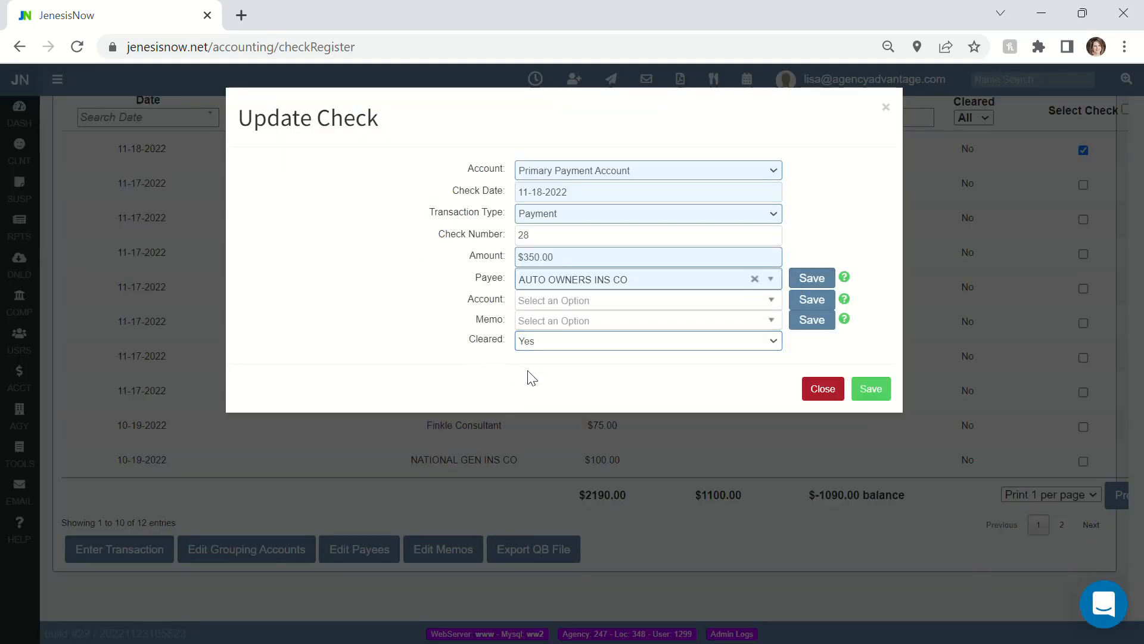
{"action": "left_click", "coordinate": [871, 389]}
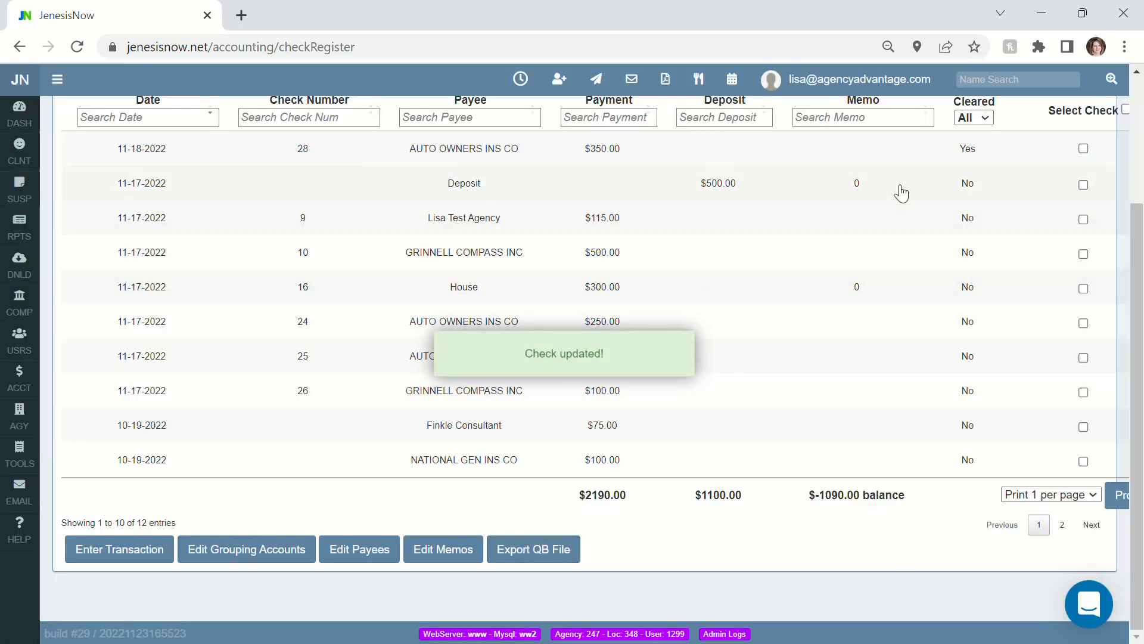